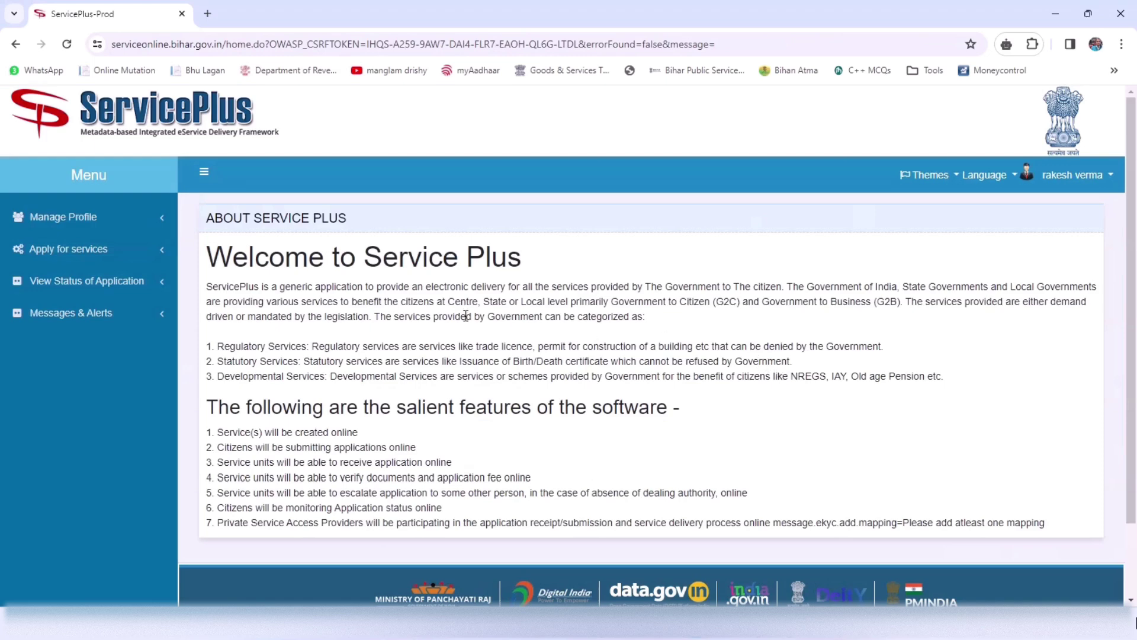
Search all available services for "resi" and open the application for Issuance of Residence Certificate at RO level.
{"action": "left_click", "coordinate": [102, 251]}
{"action": "left_click", "coordinate": [71, 276]}
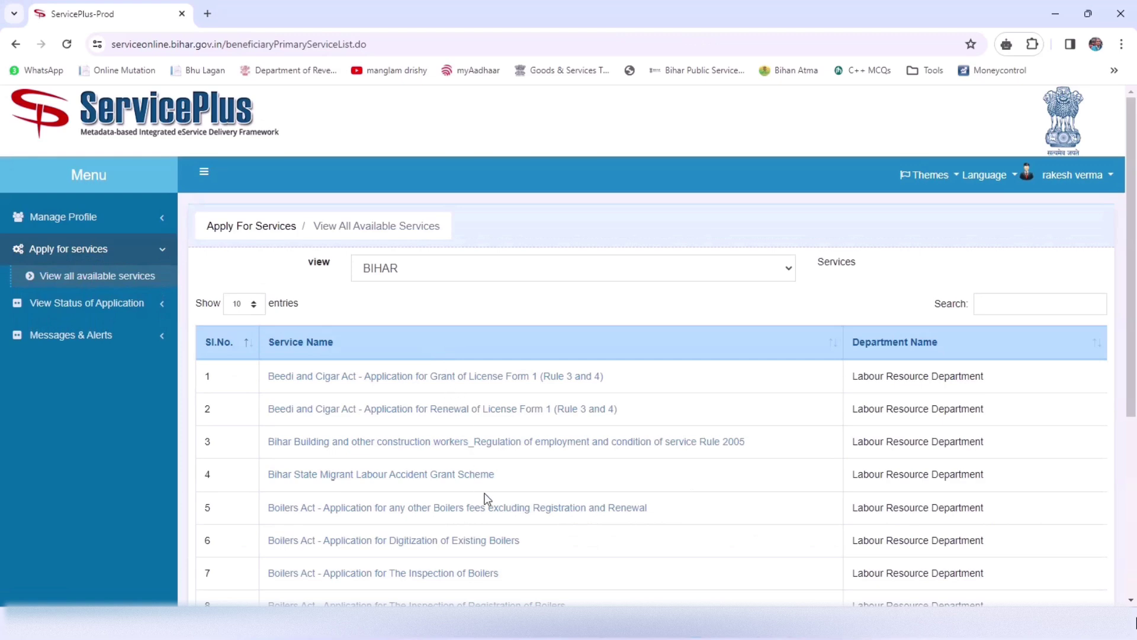
{"action": "left_click", "coordinate": [994, 304]}
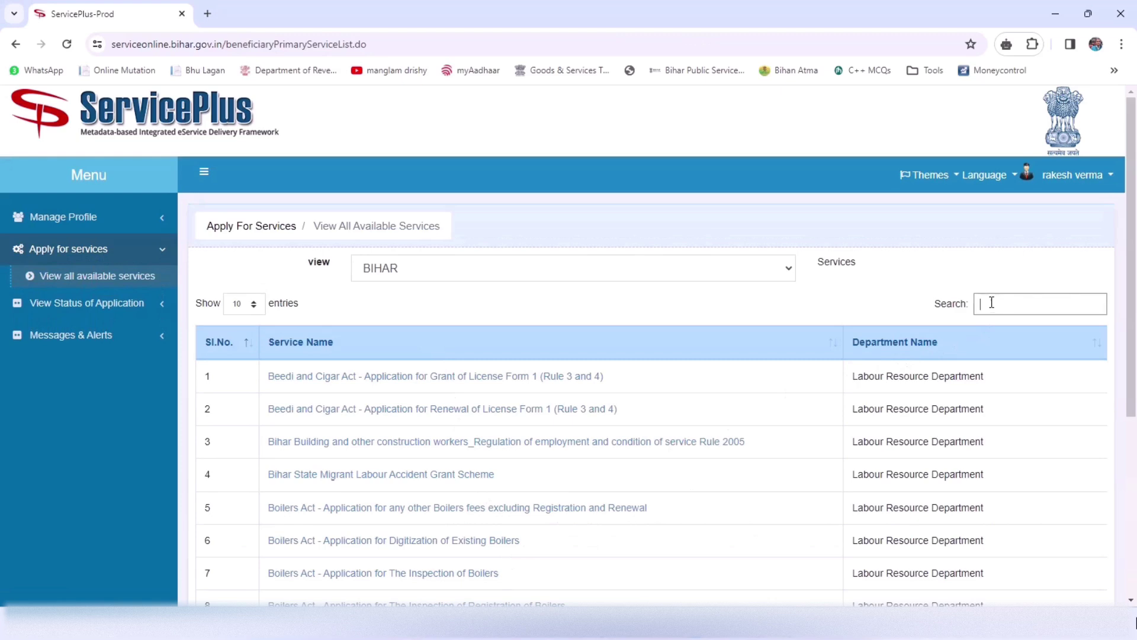
{"action": "type", "text": "resi"}
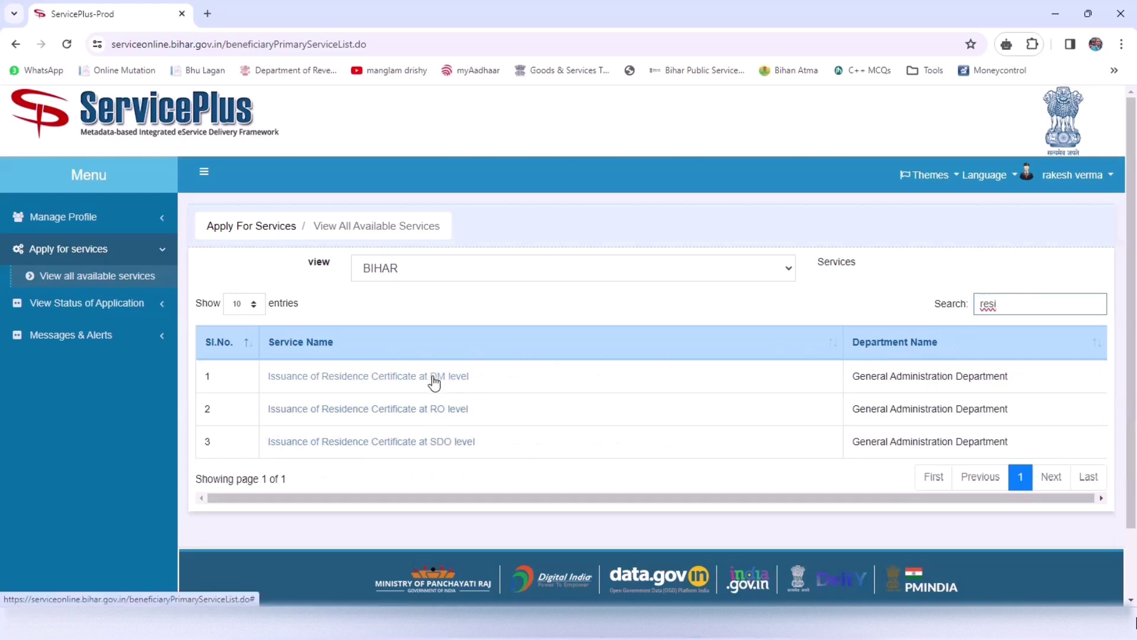
{"action": "left_click", "coordinate": [423, 408]}
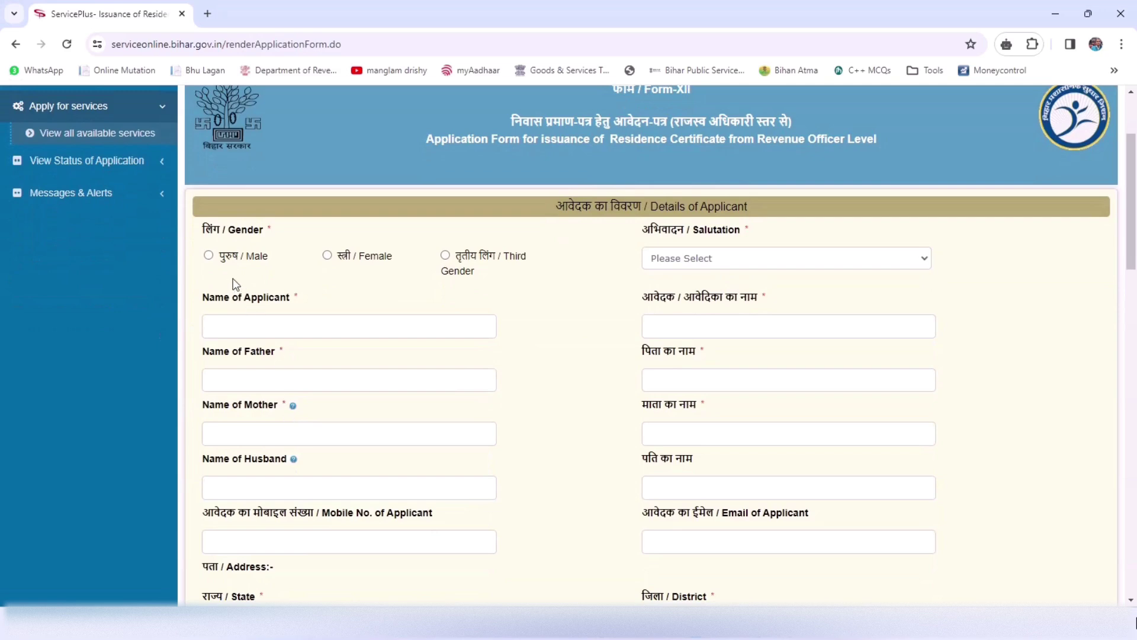
Set the applicant's gender to Male and the salutation to कोई अभिवादन नहीं.
{"action": "scroll", "coordinate": [207, 202], "scroll_direction": "down", "scroll_amount": 1}
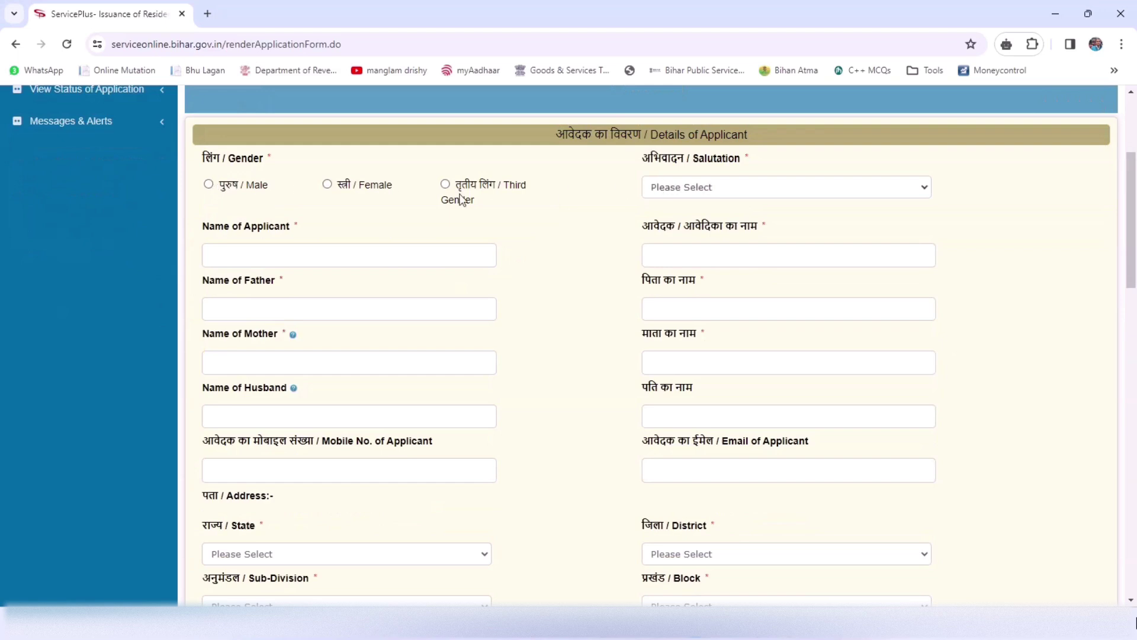
{"action": "left_click", "coordinate": [209, 184]}
{"action": "left_click", "coordinate": [681, 195]}
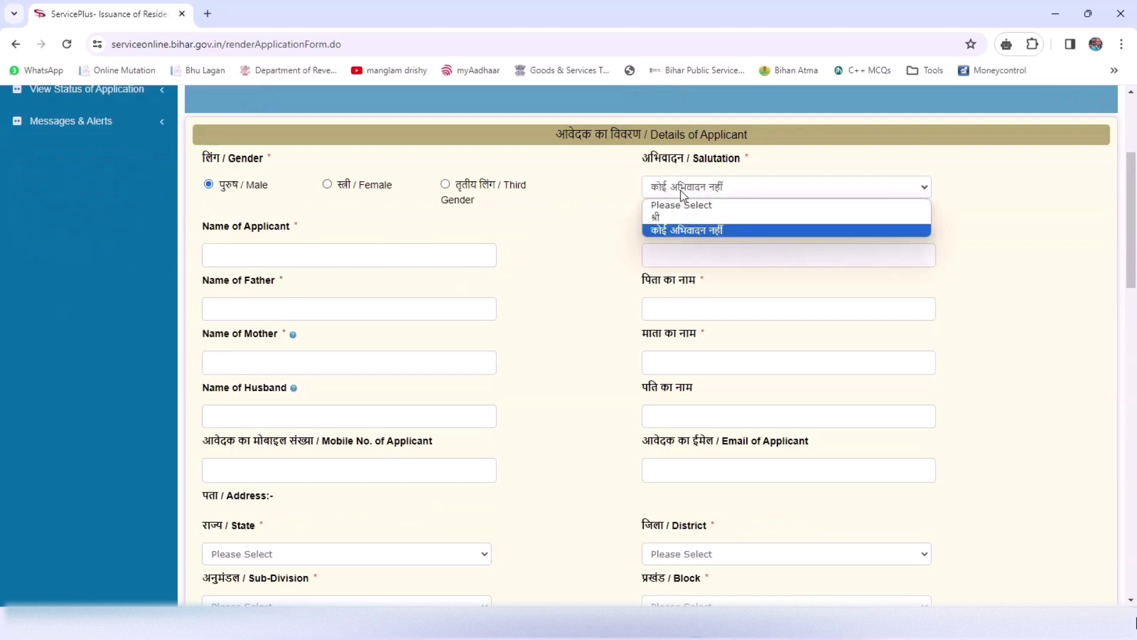
{"action": "left_click", "coordinate": [661, 231]}
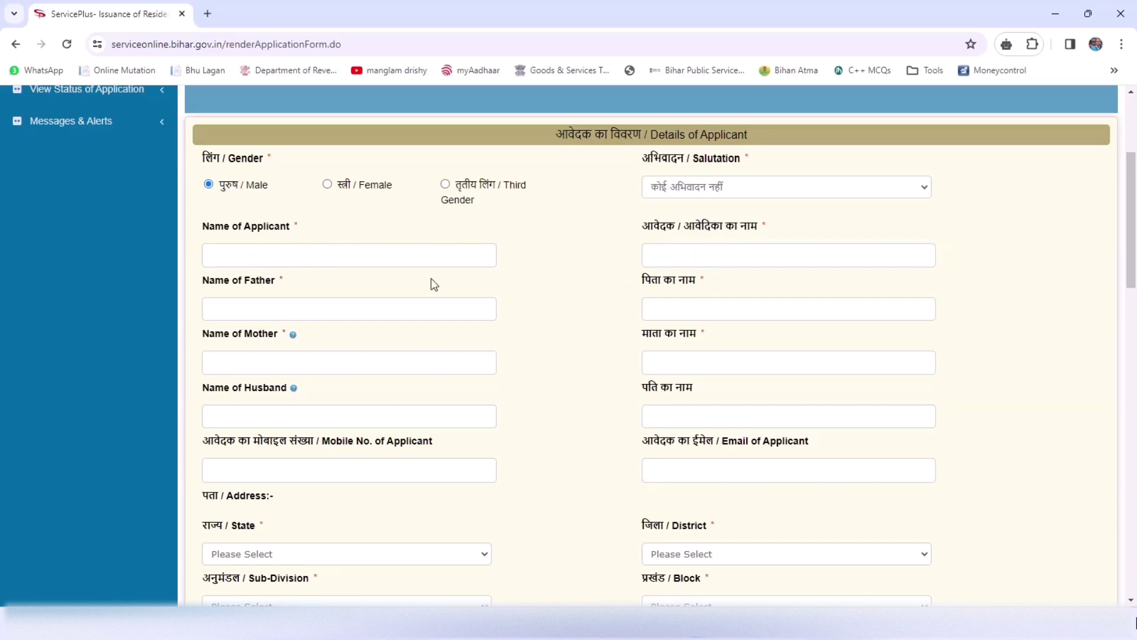
Choose Village Panchayat as the type of local body in the applicant's address.
{"action": "scroll", "coordinate": [345, 305], "scroll_direction": "down", "scroll_amount": 2}
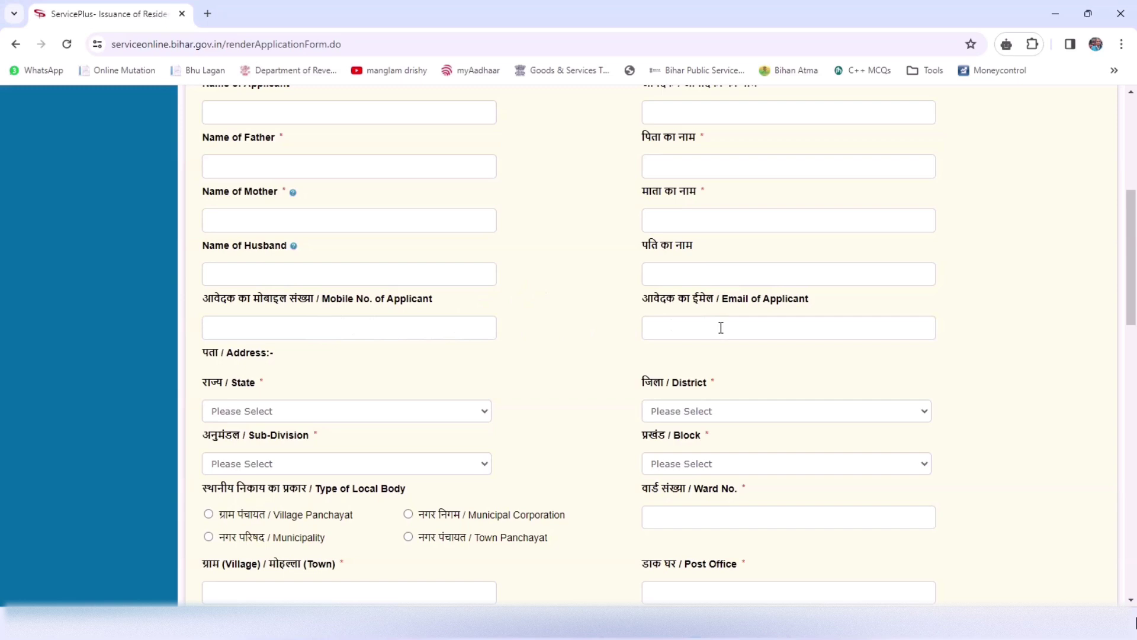
{"action": "scroll", "coordinate": [721, 327], "scroll_direction": "down", "scroll_amount": 1}
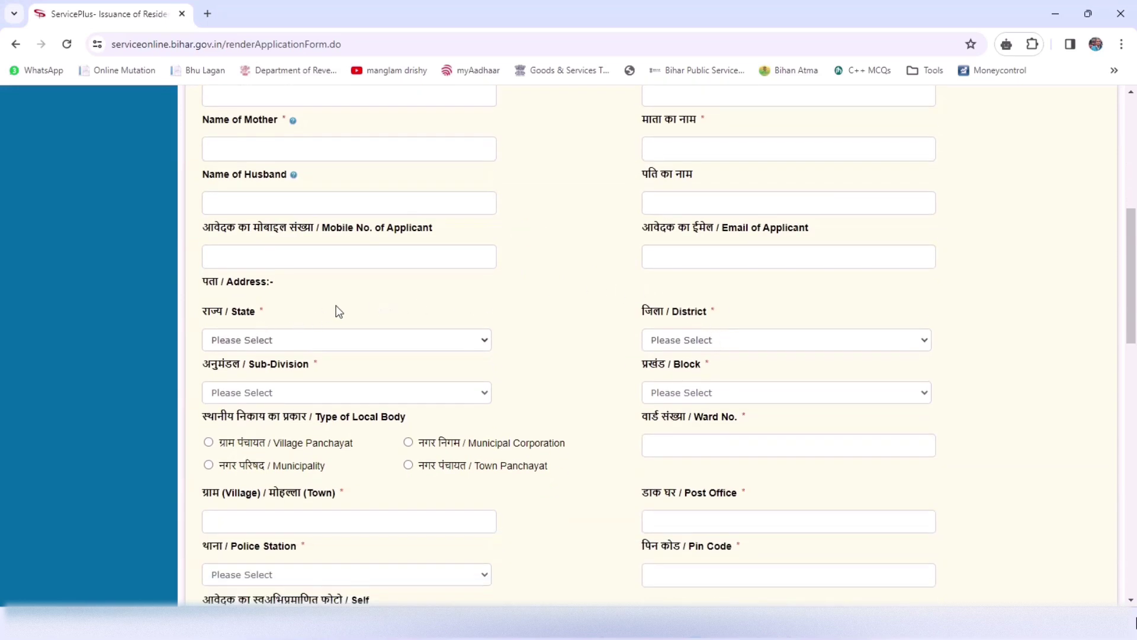
{"action": "scroll", "coordinate": [337, 312], "scroll_direction": "down", "scroll_amount": 2}
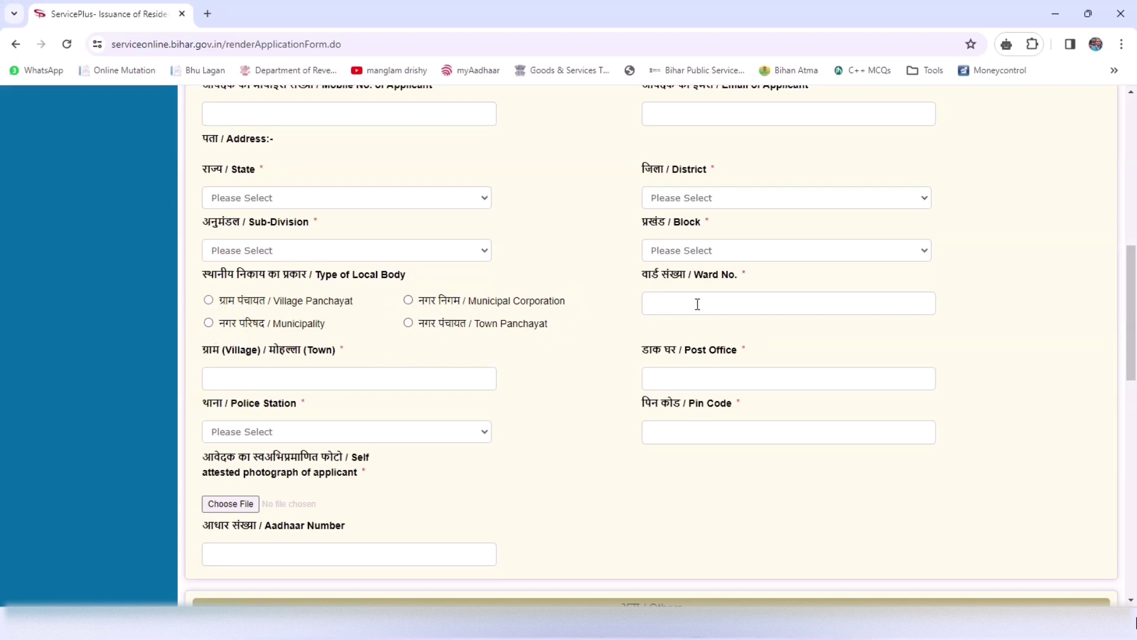
{"action": "left_click", "coordinate": [208, 301]}
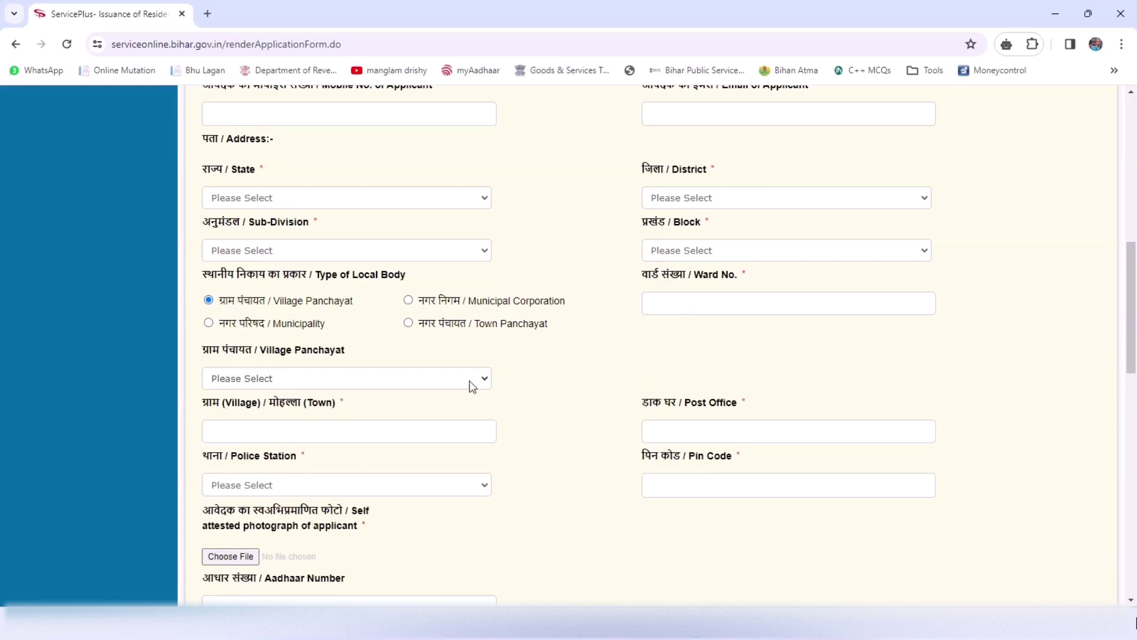
Examine the remaining address, photograph, Aadhaar, residence type, self-declaration, office and word verification sections of the form.
{"action": "scroll", "coordinate": [501, 369], "scroll_direction": "down", "scroll_amount": 1}
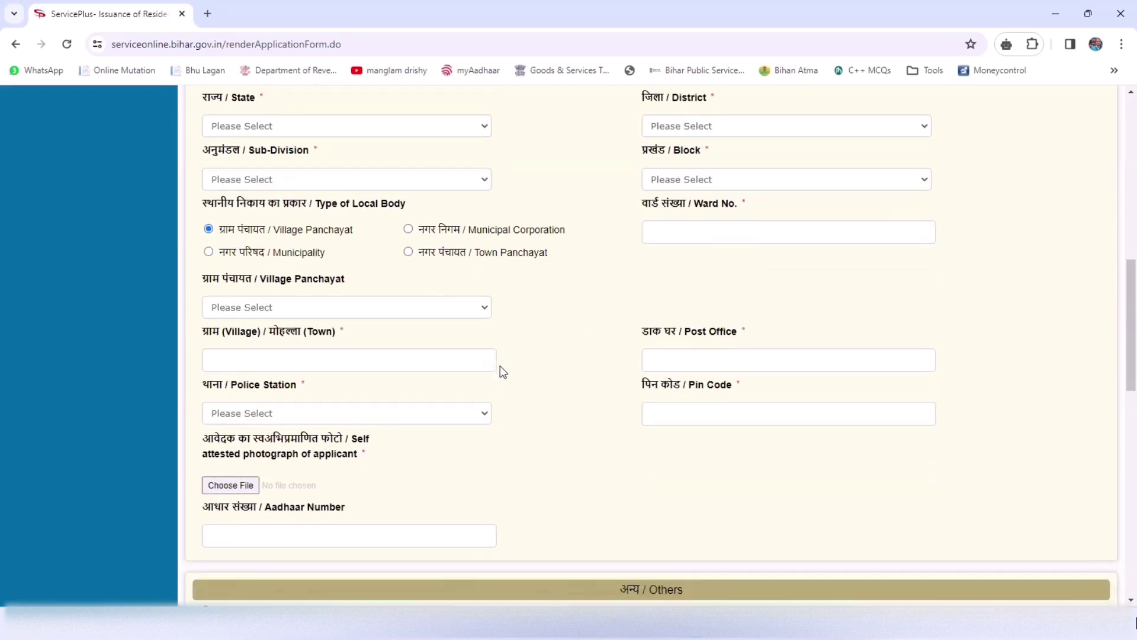
{"action": "scroll", "coordinate": [501, 366], "scroll_direction": "down", "scroll_amount": 1}
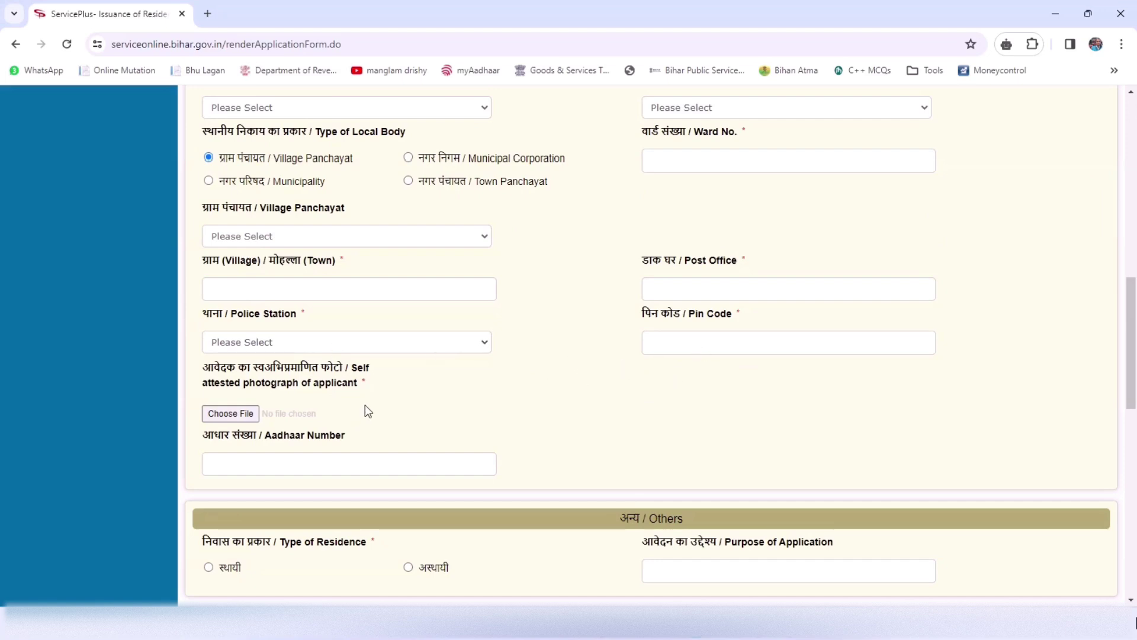
{"action": "scroll", "coordinate": [557, 378], "scroll_direction": "down", "scroll_amount": 1}
{"action": "scroll", "coordinate": [557, 377], "scroll_direction": "down", "scroll_amount": 3}
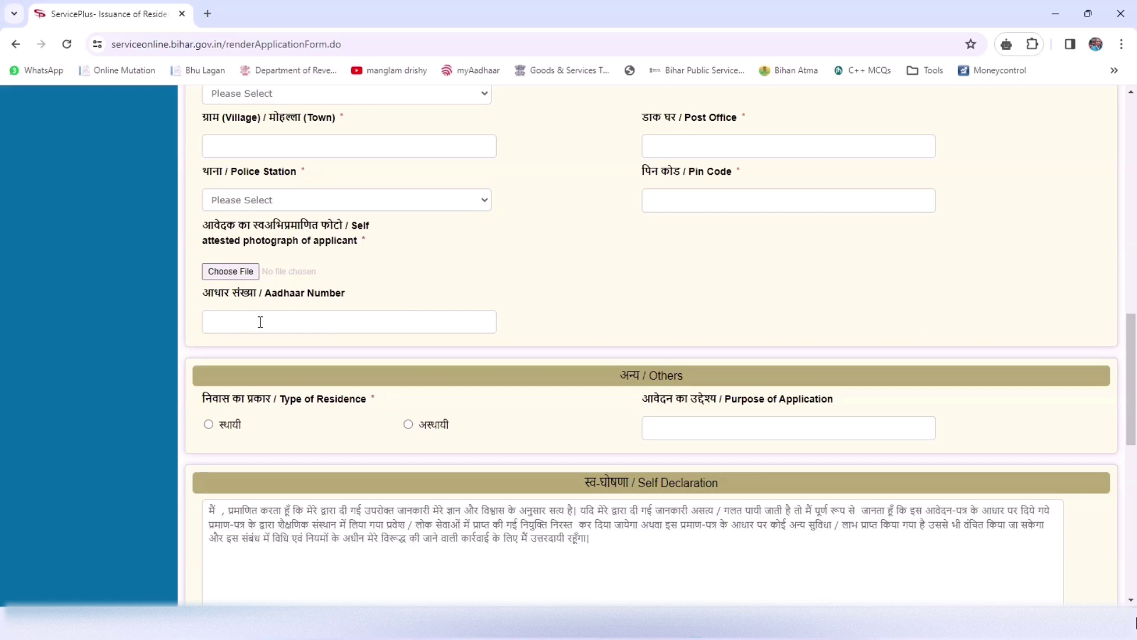
{"action": "scroll", "coordinate": [261, 326], "scroll_direction": "down", "scroll_amount": 2}
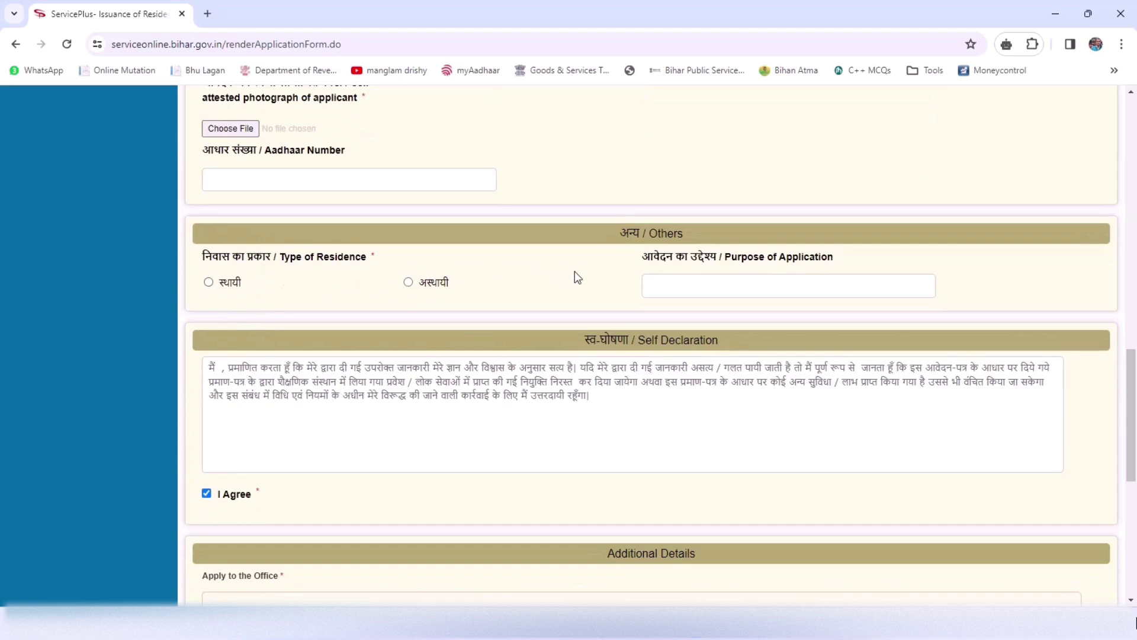
{"action": "scroll", "coordinate": [654, 501], "scroll_direction": "down", "scroll_amount": 3}
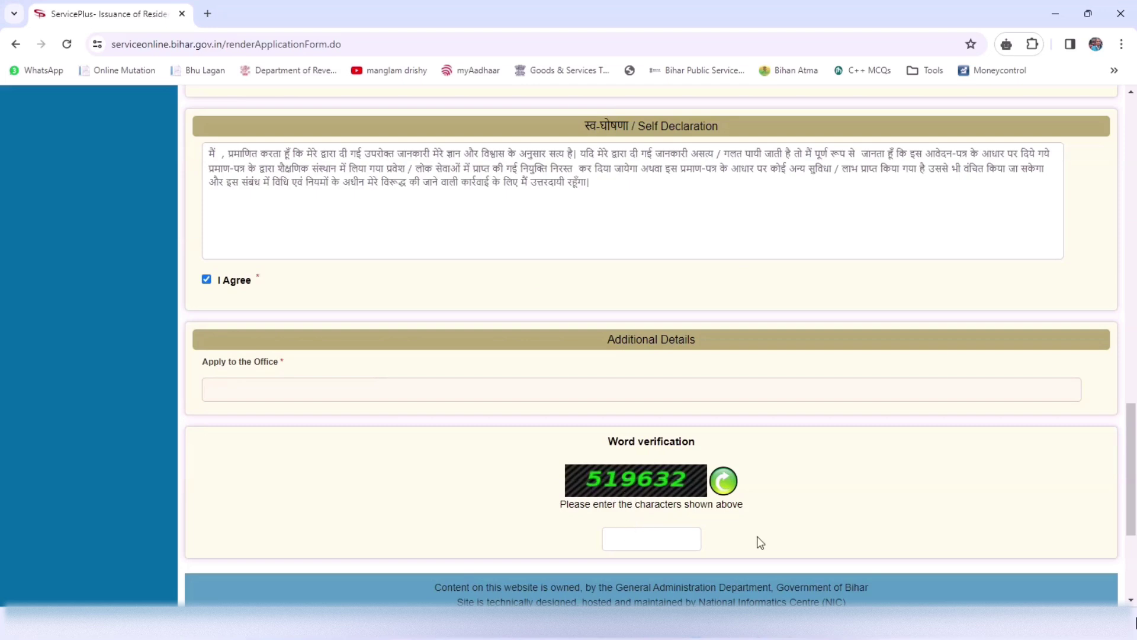
{"action": "scroll", "coordinate": [804, 533], "scroll_direction": "down", "scroll_amount": 2}
{"action": "scroll", "coordinate": [804, 533], "scroll_direction": "down", "scroll_amount": 1}
{"action": "left_click", "coordinate": [930, 463]}
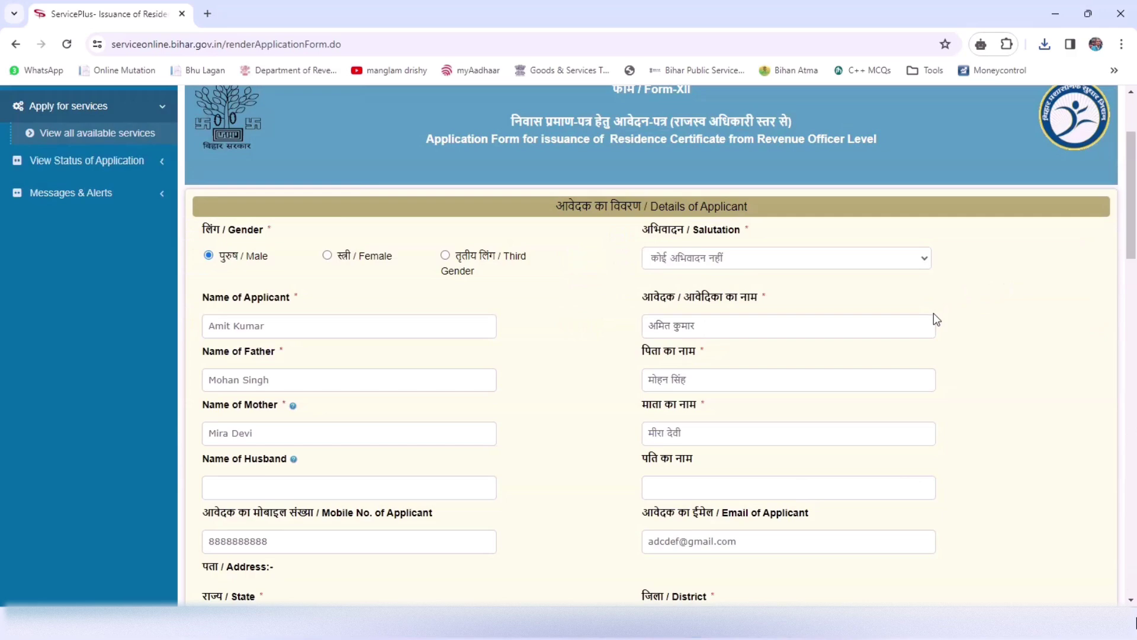
Check the completed residence certificate form, proceed with it and accept the notice about name, contact and photograph accuracy.
{"action": "scroll", "coordinate": [934, 313], "scroll_direction": "down", "scroll_amount": 7}
{"action": "scroll", "coordinate": [934, 313], "scroll_direction": "down", "scroll_amount": 12}
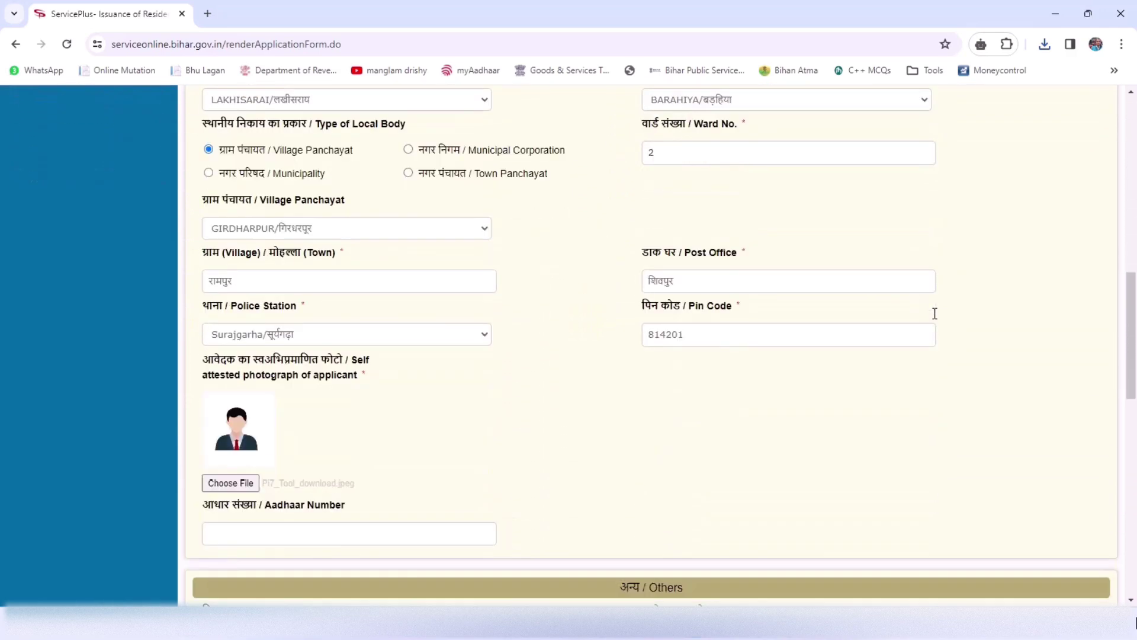
{"action": "scroll", "coordinate": [934, 331], "scroll_direction": "down", "scroll_amount": 4}
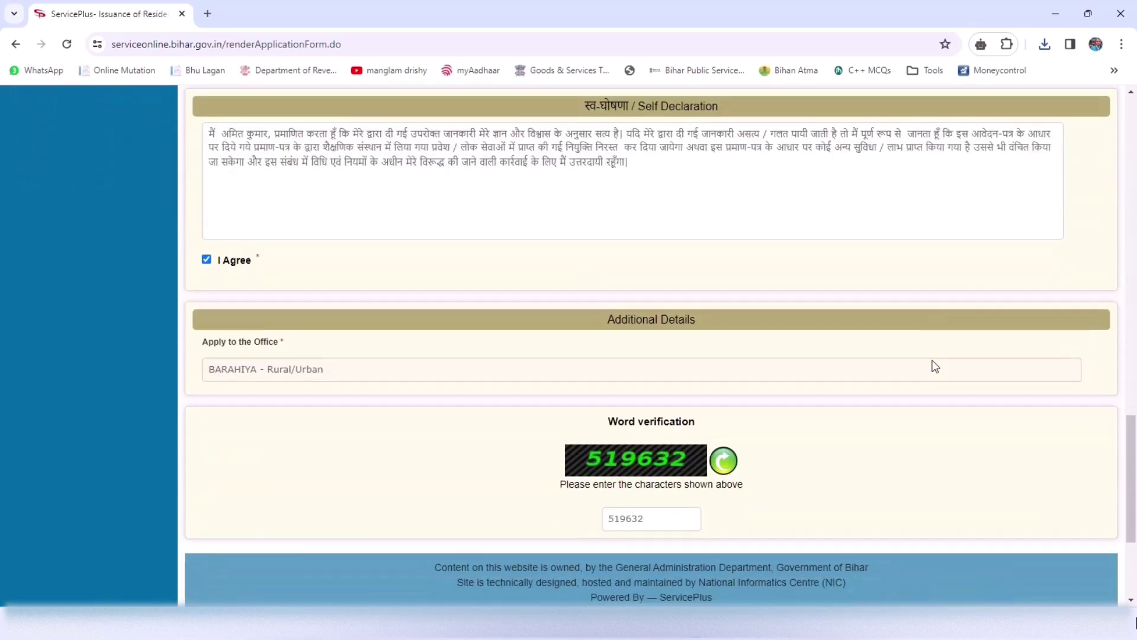
{"action": "left_click", "coordinate": [931, 433]}
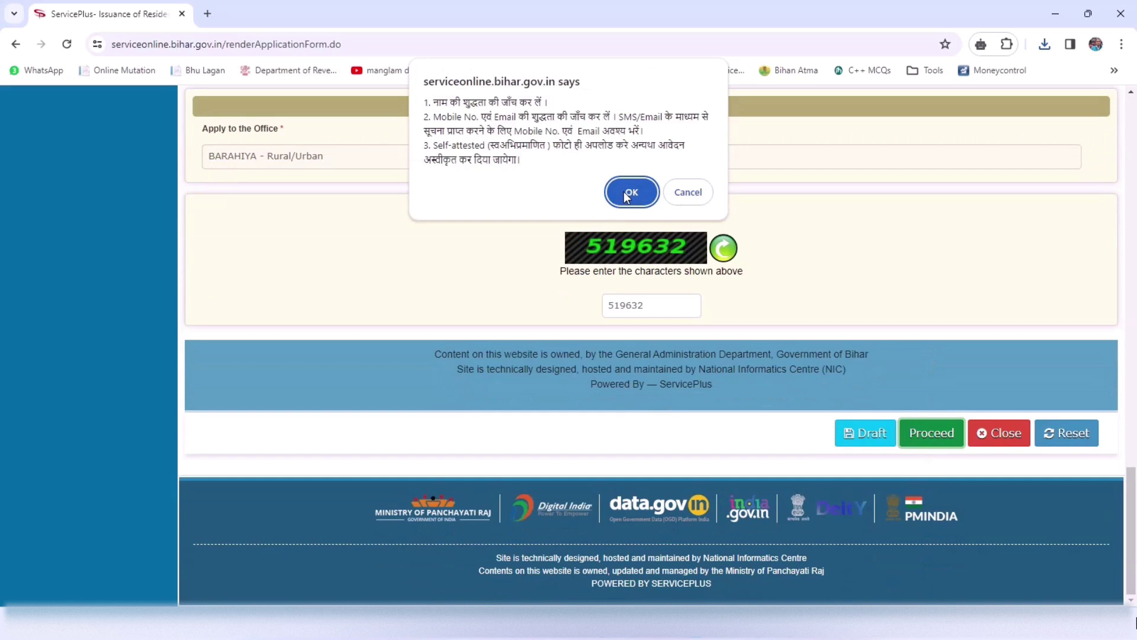
{"action": "left_click", "coordinate": [629, 193]}
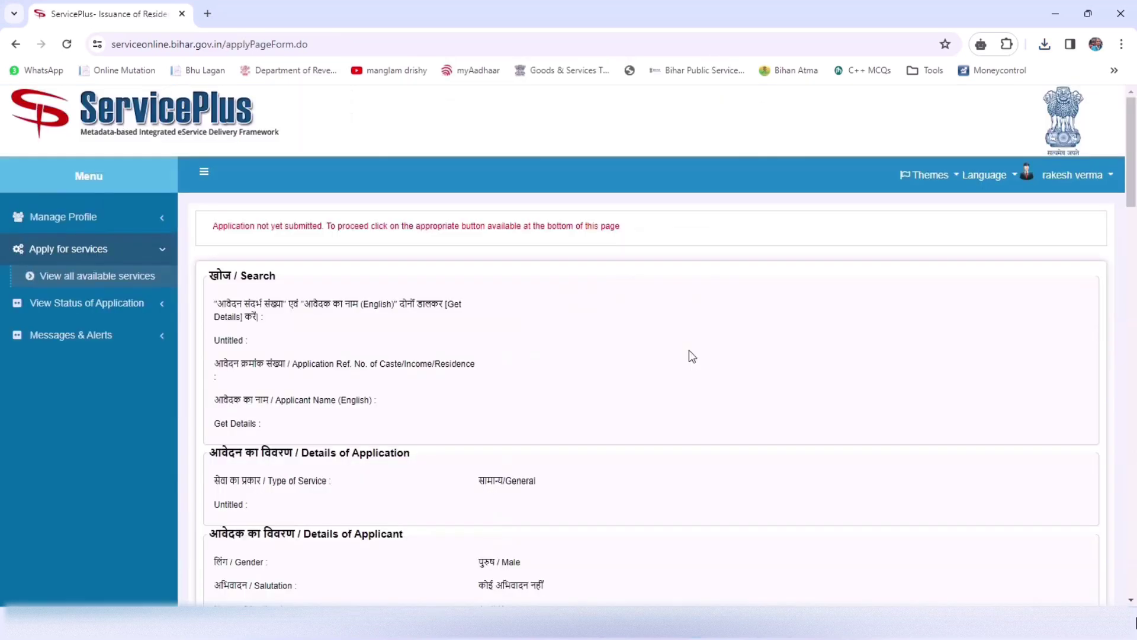
Review the draft application's details and go on to attaching its annexure.
{"action": "scroll", "coordinate": [690, 356], "scroll_direction": "down", "scroll_amount": 5}
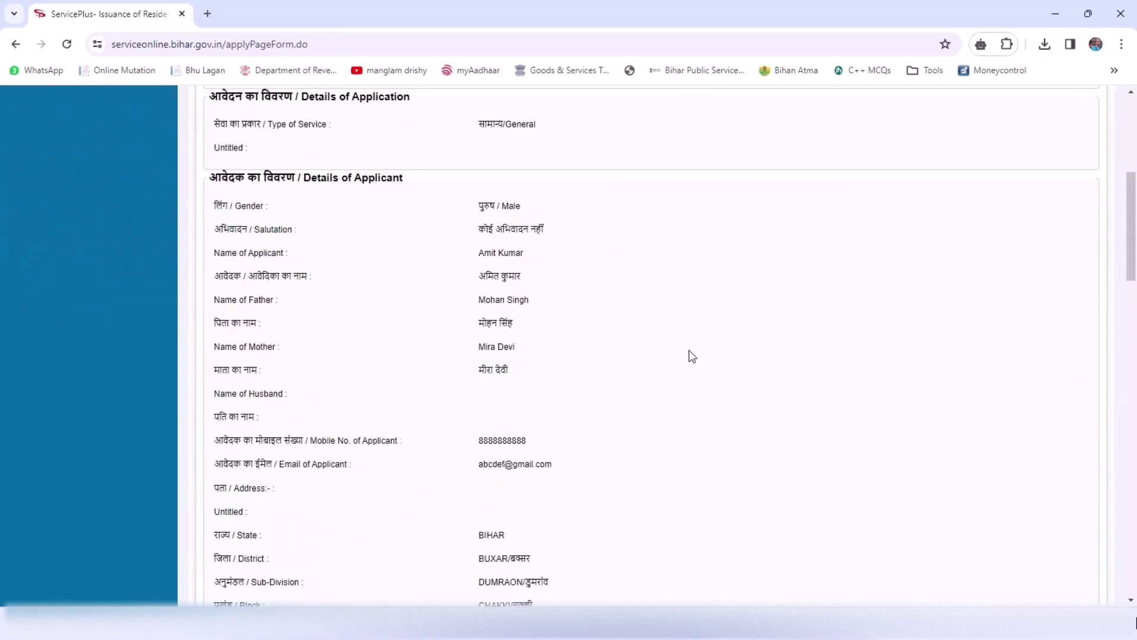
{"action": "scroll", "coordinate": [690, 354], "scroll_direction": "down", "scroll_amount": 12}
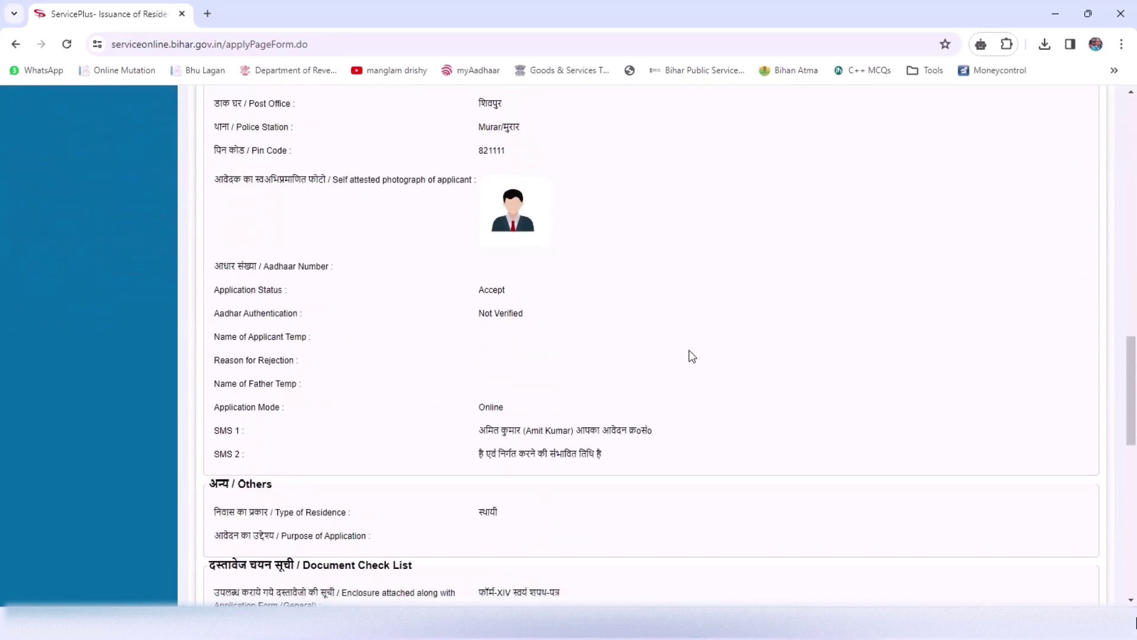
{"action": "scroll", "coordinate": [691, 356], "scroll_direction": "down", "scroll_amount": 7}
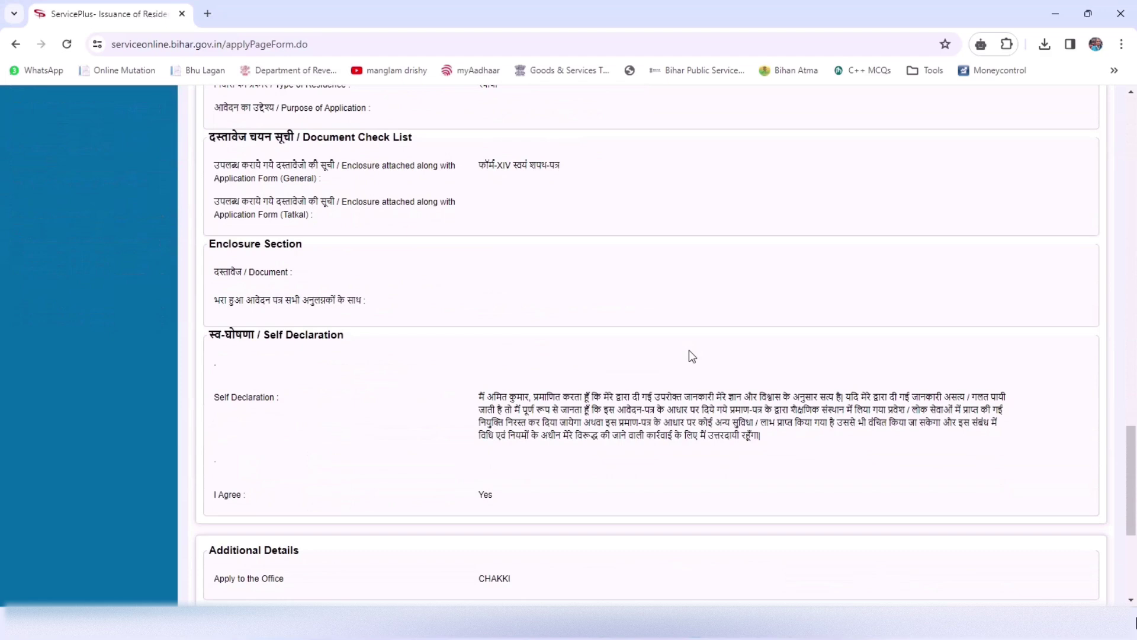
{"action": "scroll", "coordinate": [689, 355], "scroll_direction": "down", "scroll_amount": 5}
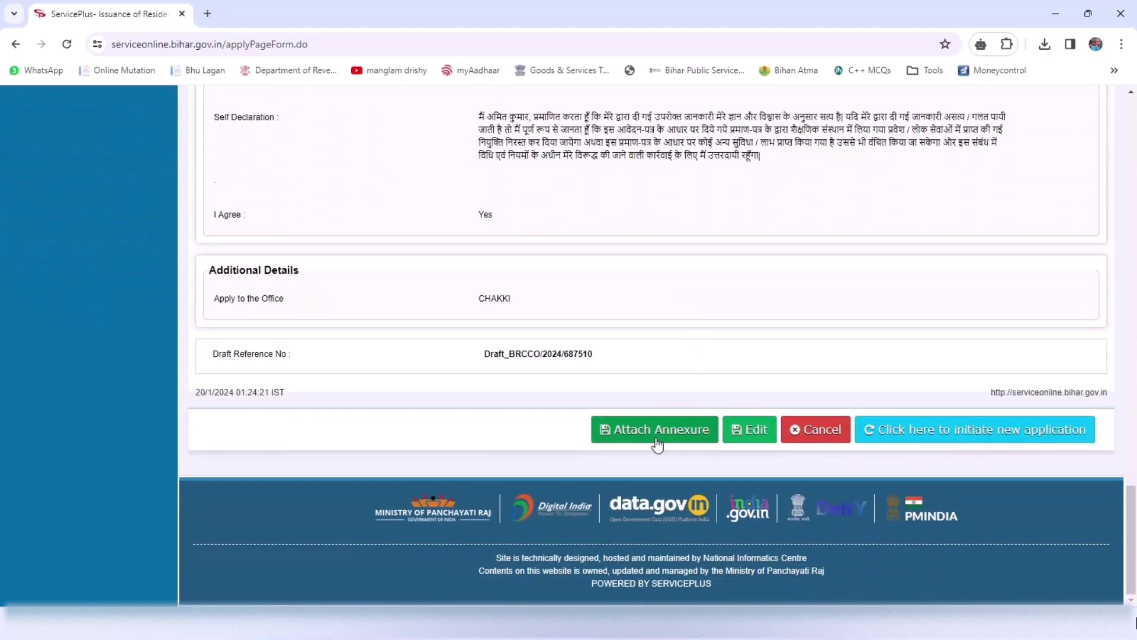
{"action": "left_click", "coordinate": [657, 443]}
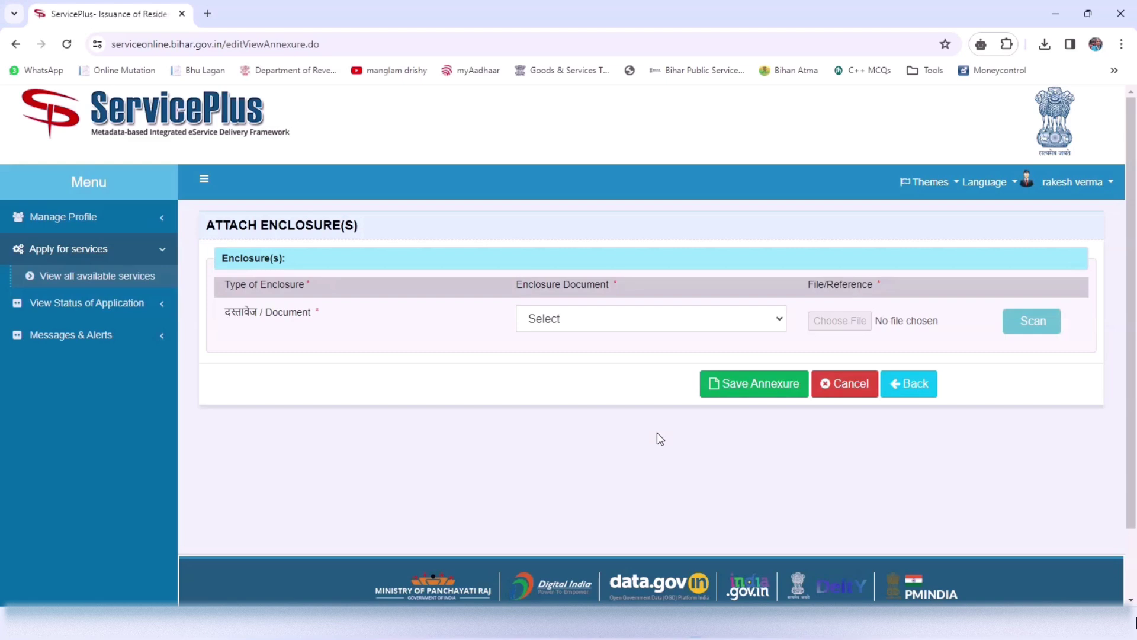
Attach duggu.pdf as the आधार कार्ड enclosure document and save the annexure.
{"action": "left_click", "coordinate": [594, 320]}
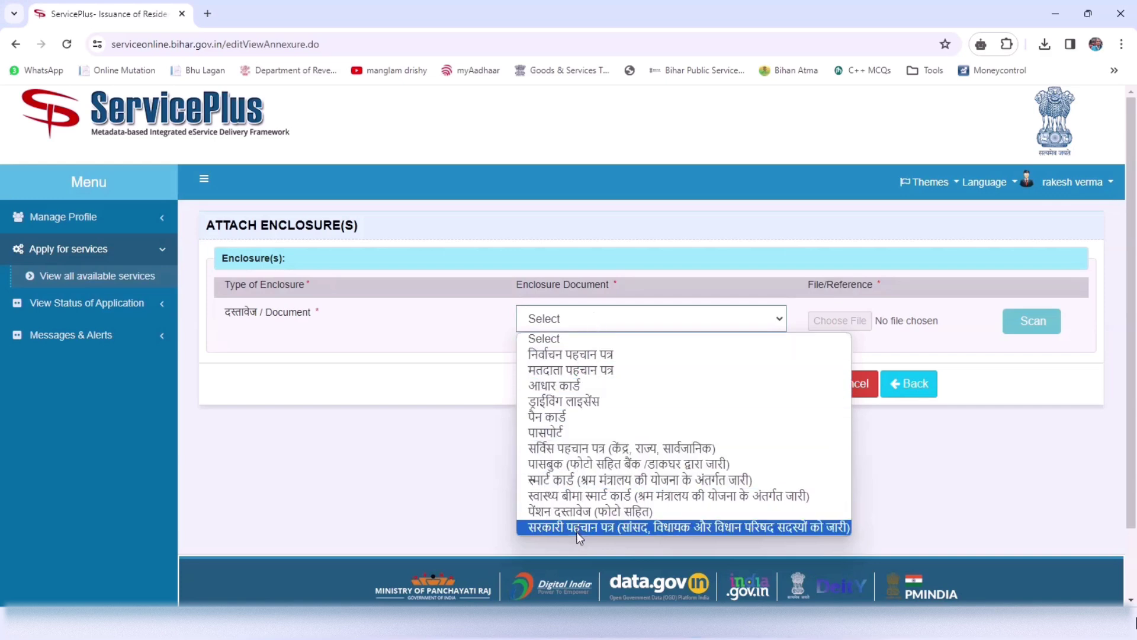
{"action": "left_click", "coordinate": [563, 387]}
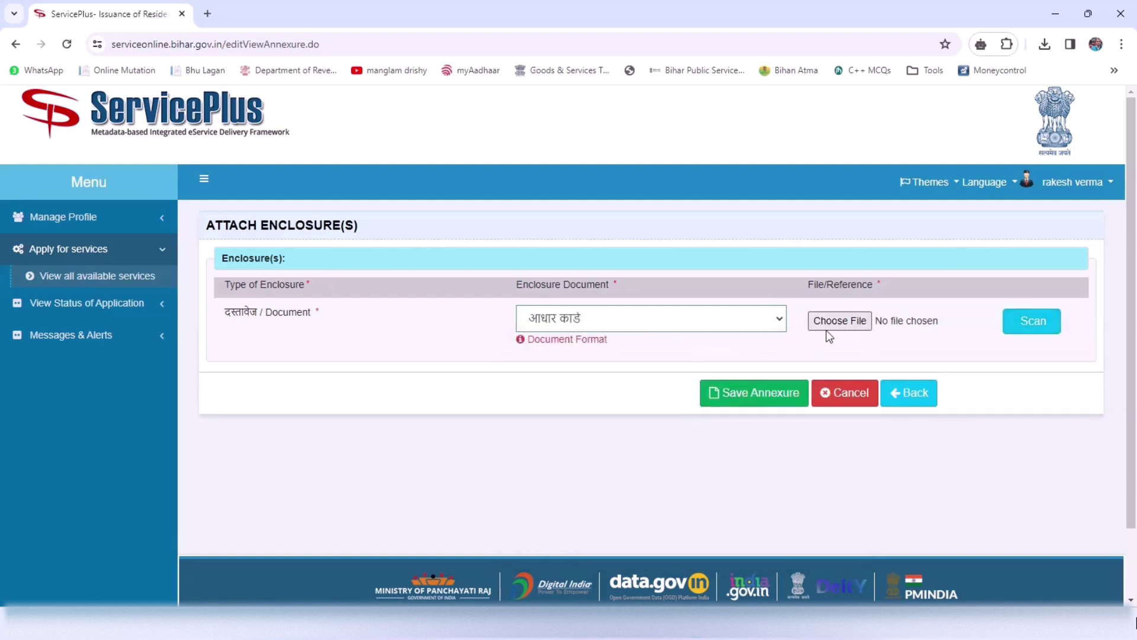
{"action": "left_click", "coordinate": [840, 321]}
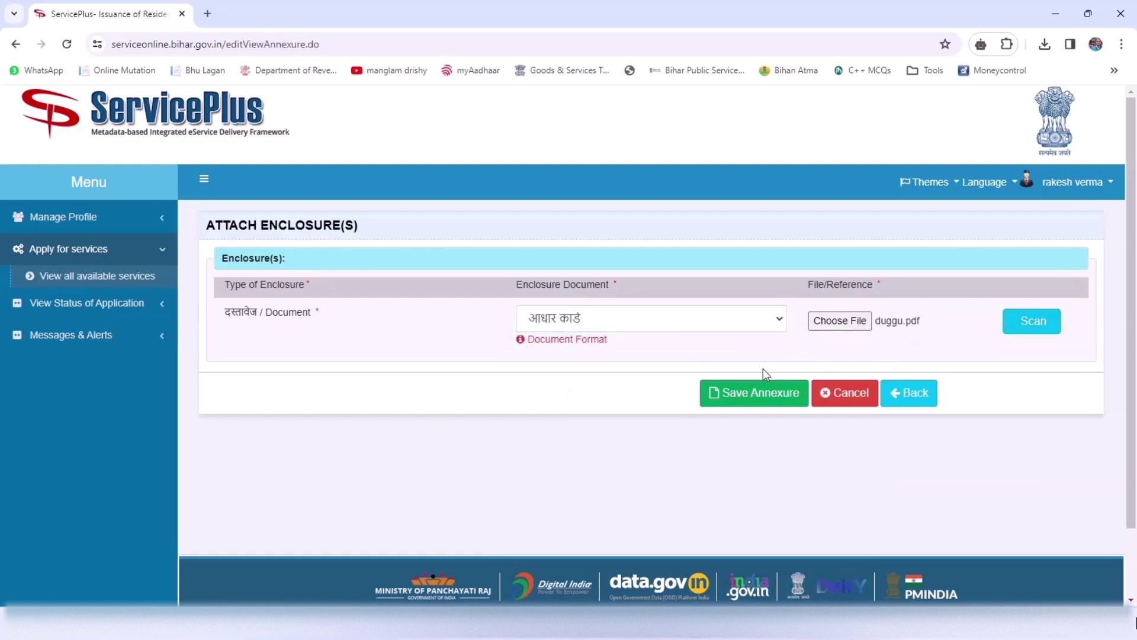
{"action": "left_click", "coordinate": [755, 393]}
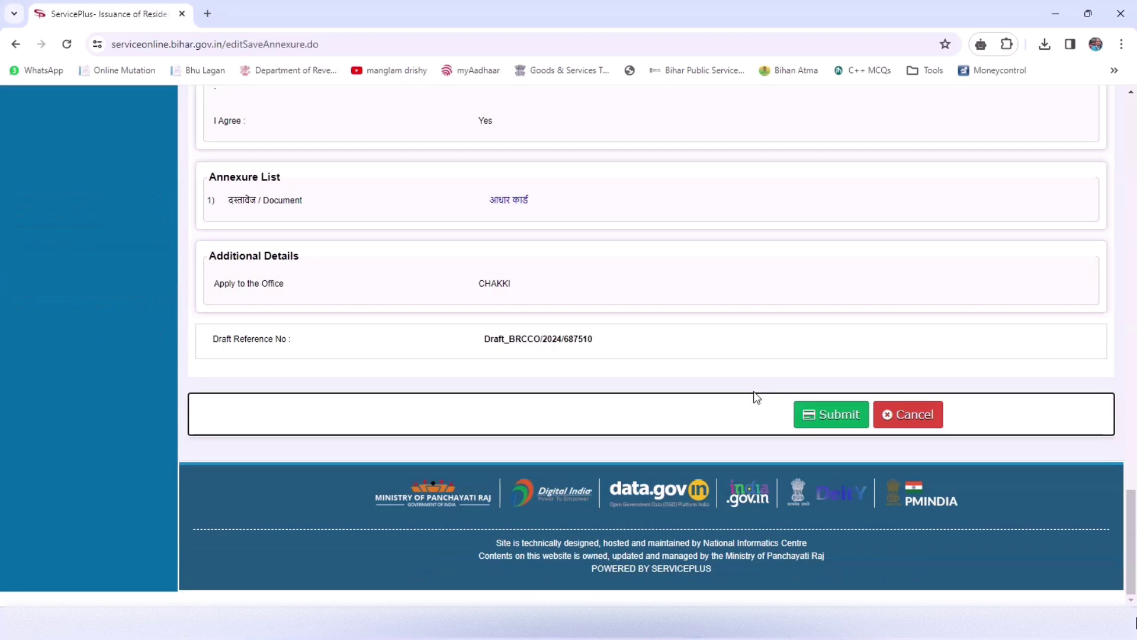
{"action": "scroll", "coordinate": [756, 396], "scroll_direction": "up", "scroll_amount": 1}
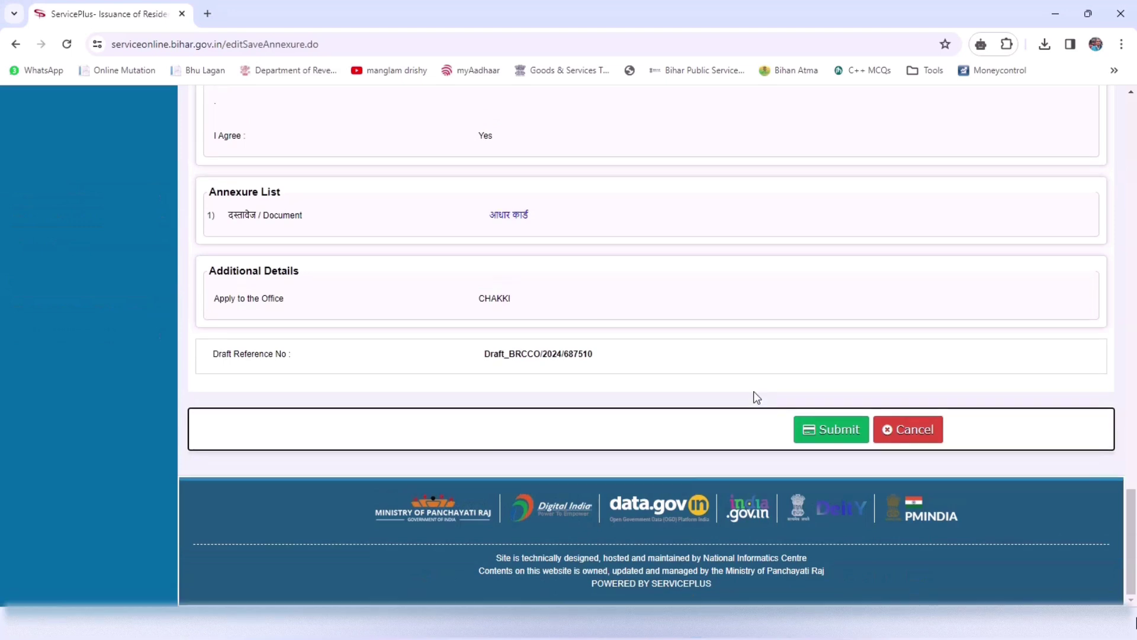